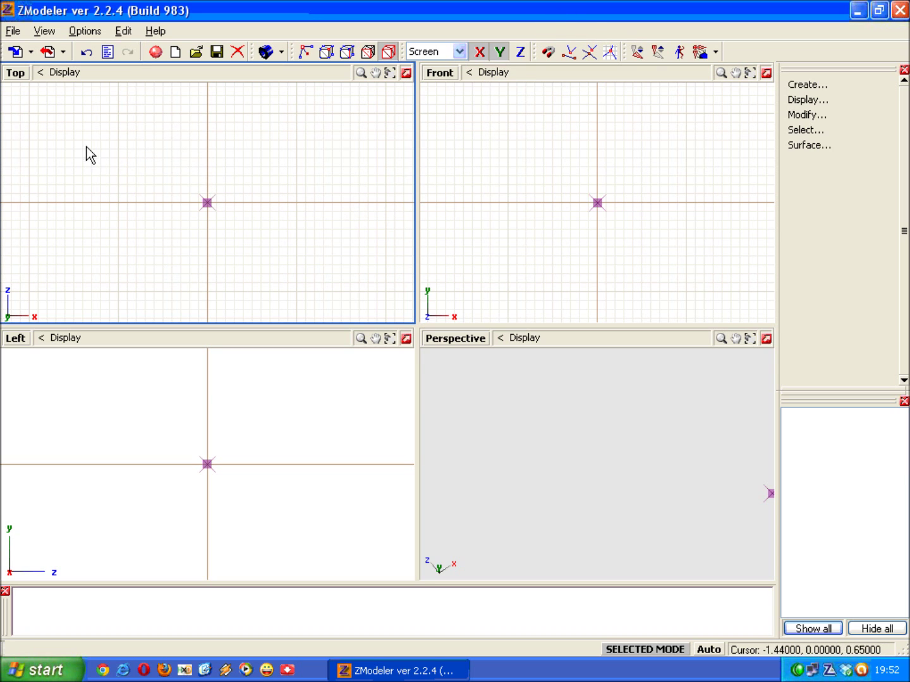
Open Options > Settings at the Services > Textures page.
left_click(94, 36)
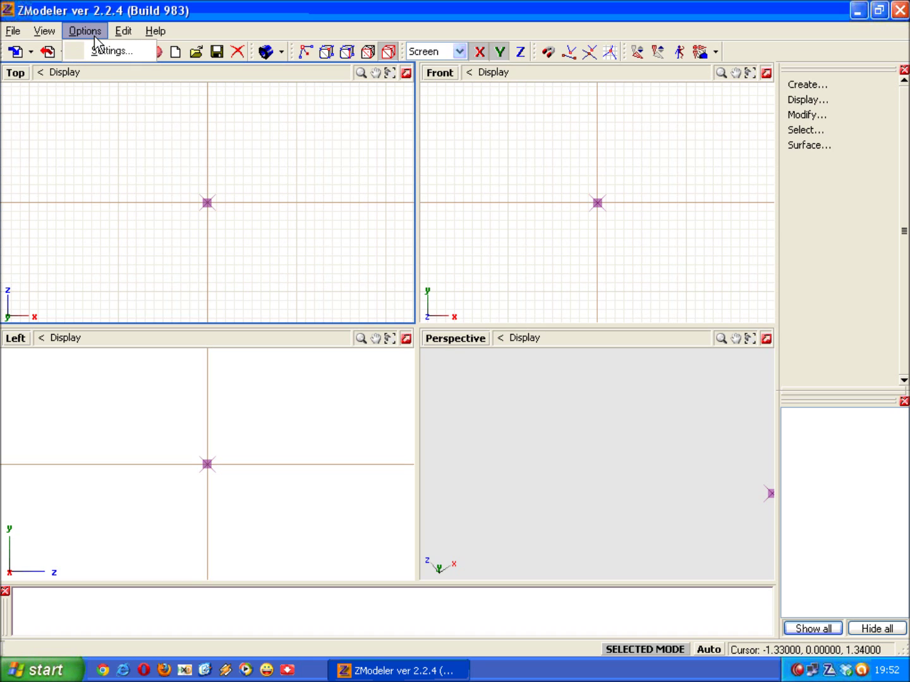
left_click(94, 49)
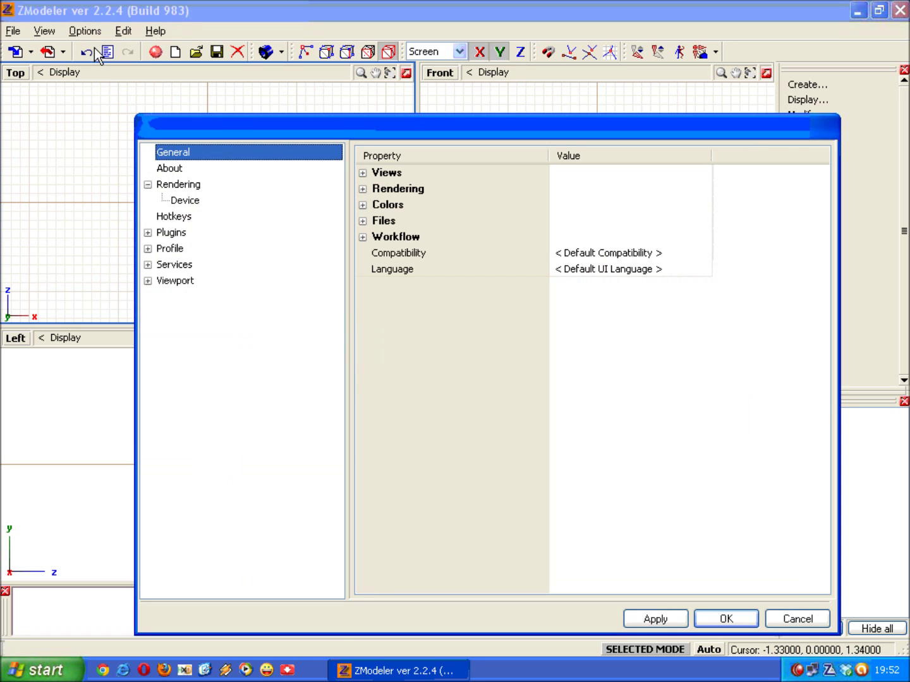
left_click(315, 201)
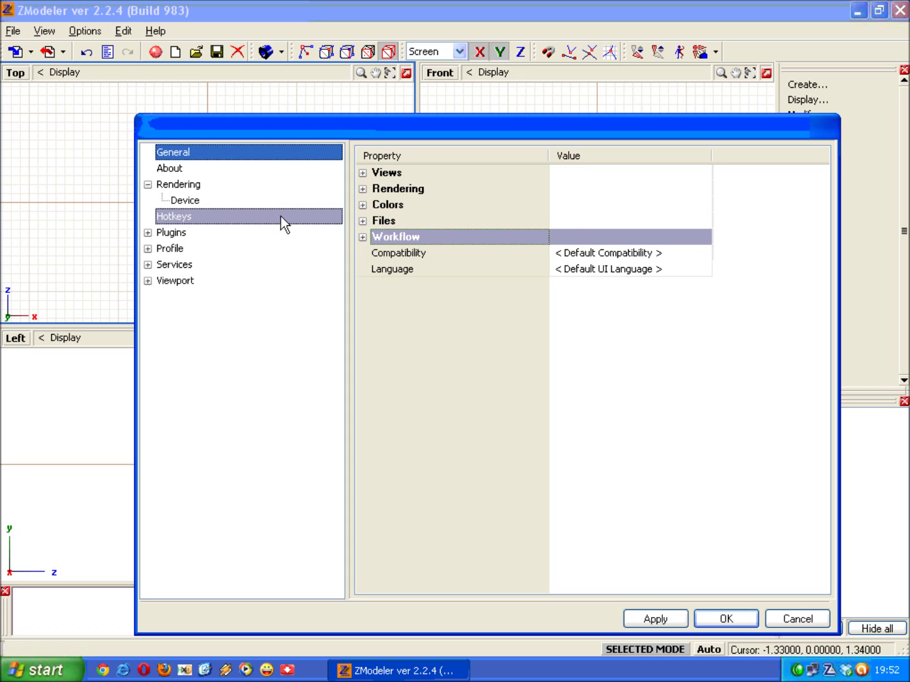
left_click(148, 265)
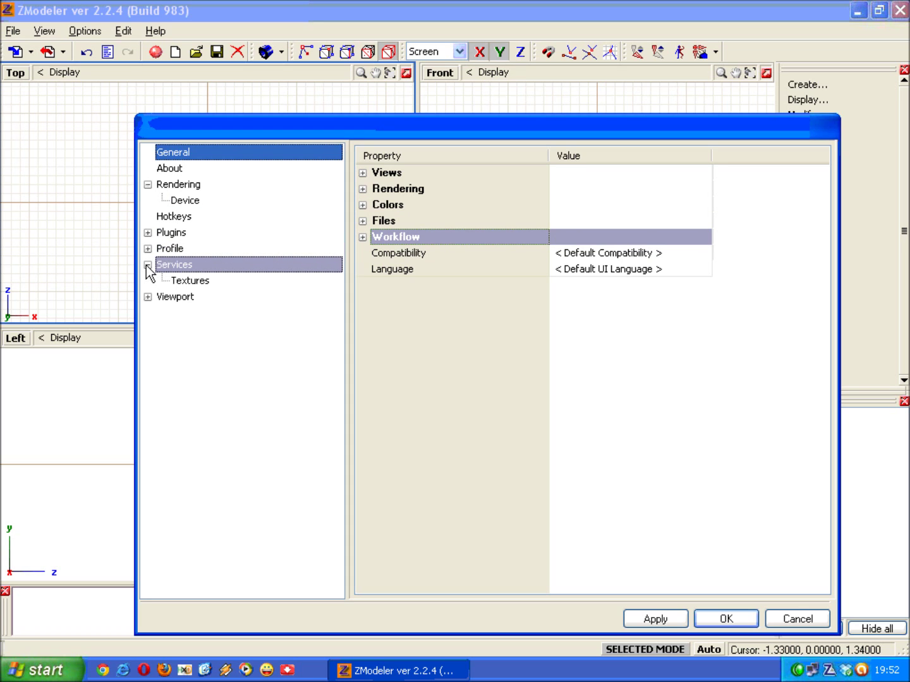
left_click(193, 279)
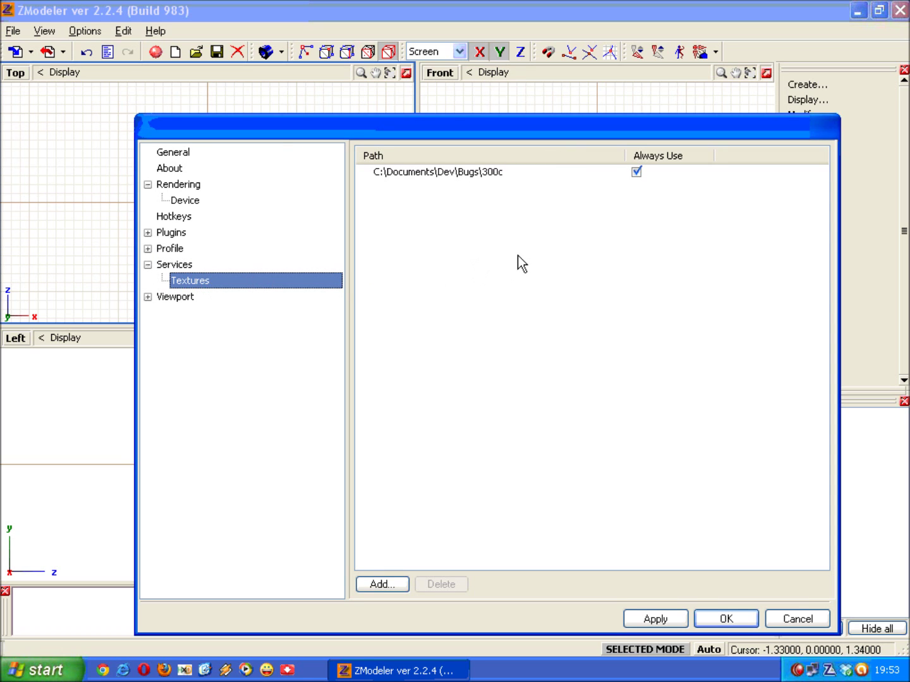
Select the existing C:\Documents\Dev\Bugs\300c texture path row.
left_click(522, 176)
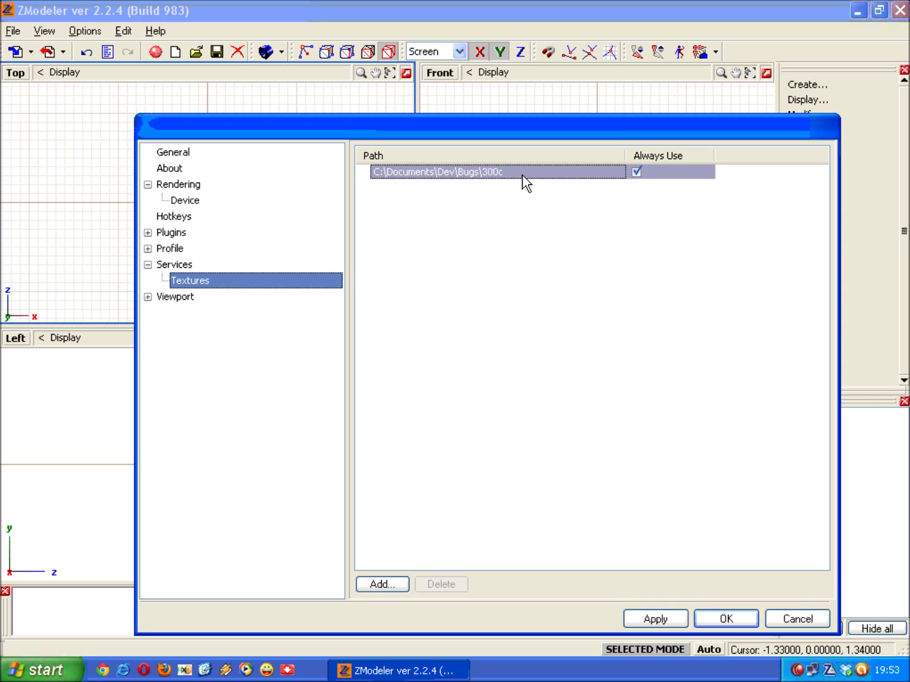
left_click(504, 283)
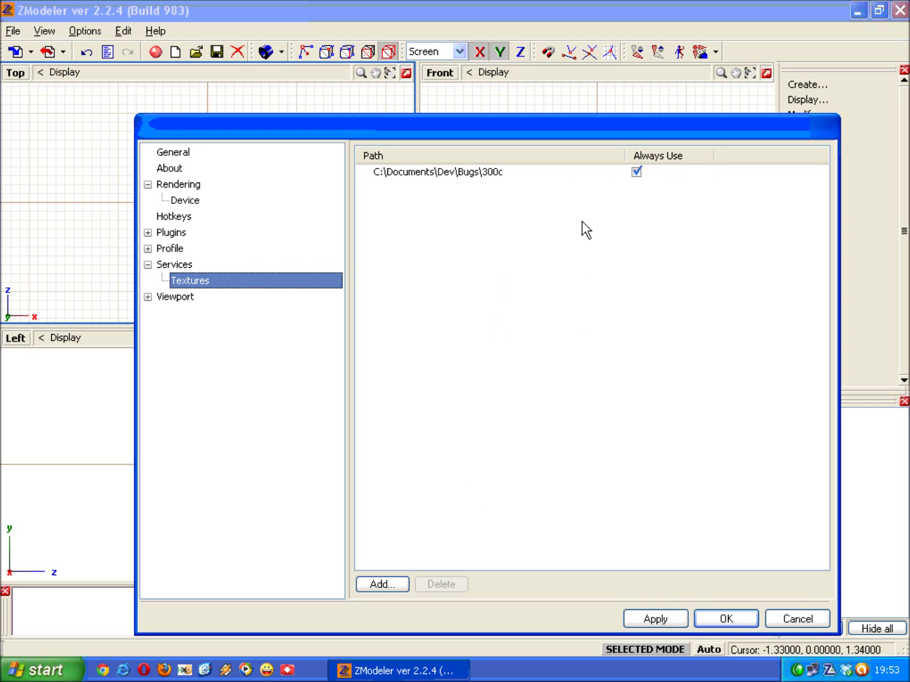
left_click(526, 171)
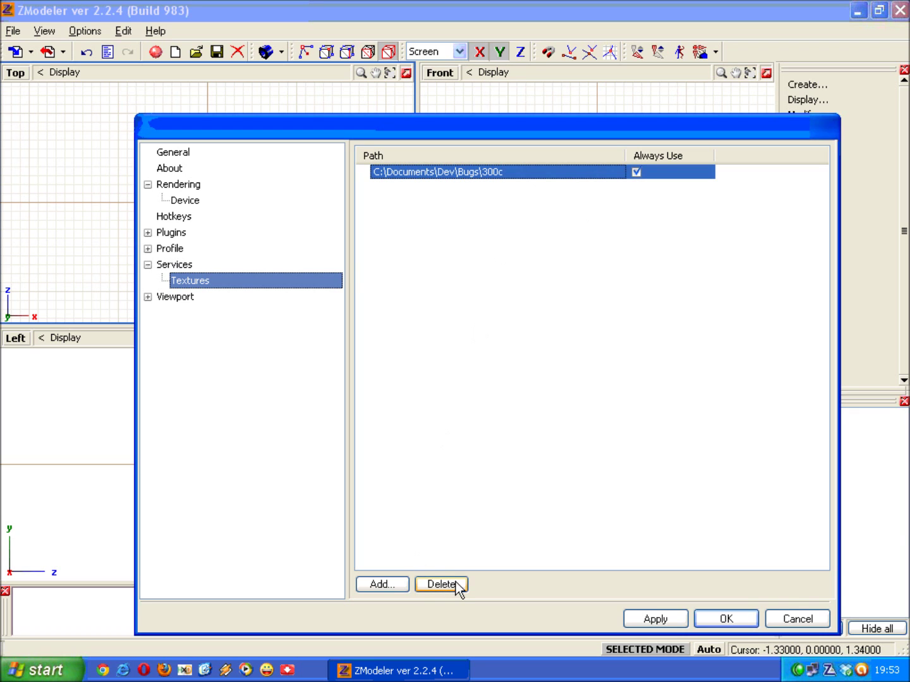
Delete the selected 300c texture path from the list.
left_click(456, 583)
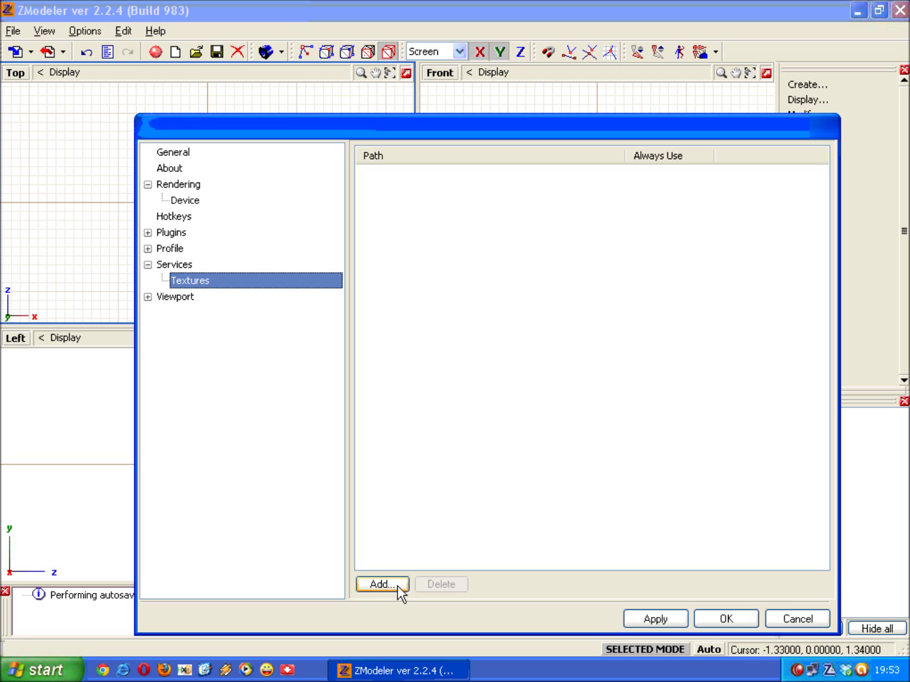
Add the Desktop > model > tut1 folder as a new texture path.
left_click(398, 583)
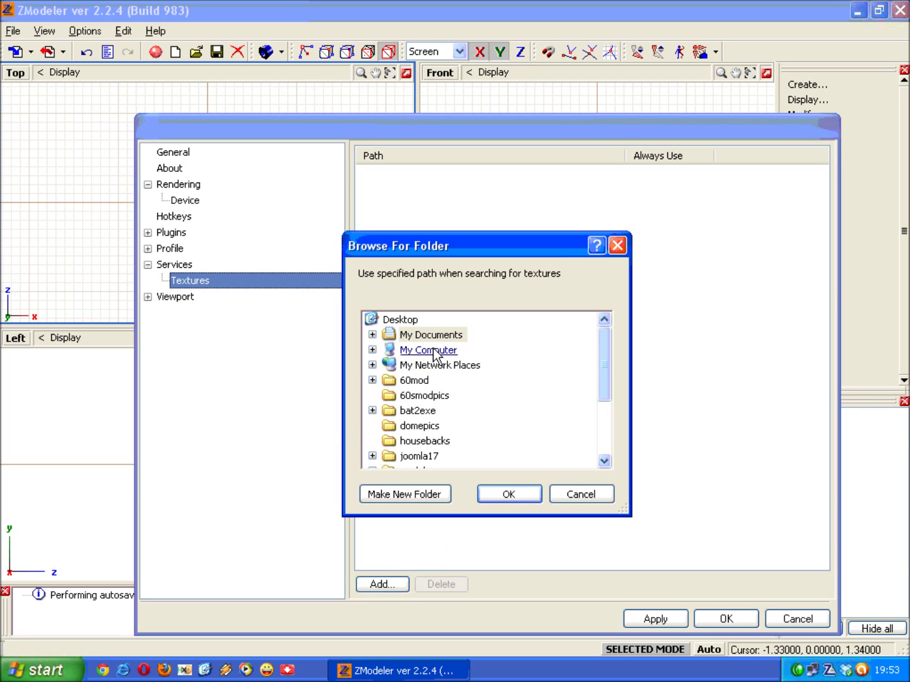
left_click_drag(606, 377, 607, 387)
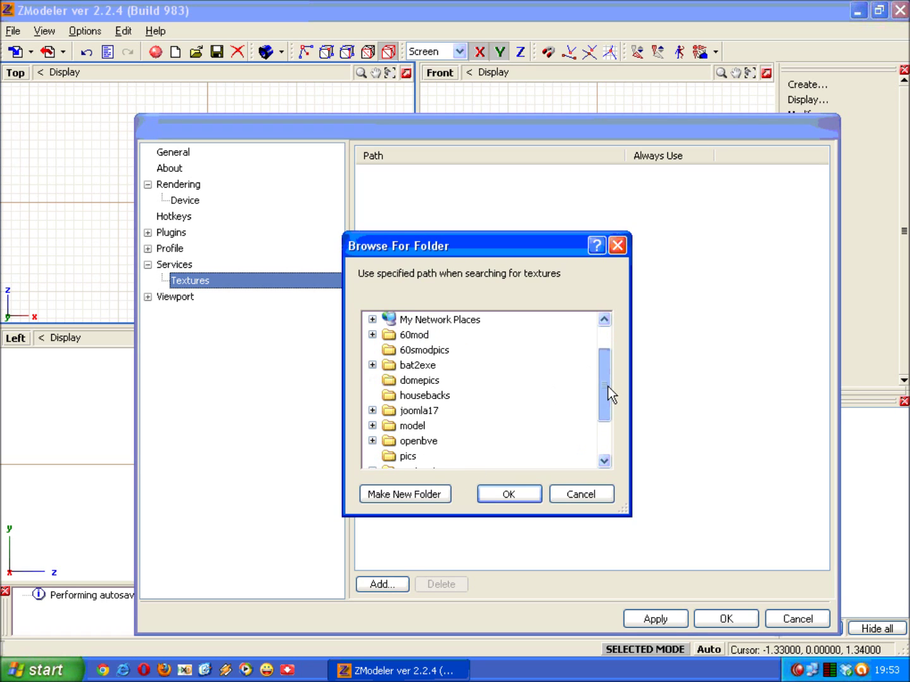
double_click(413, 426)
left_click(425, 440)
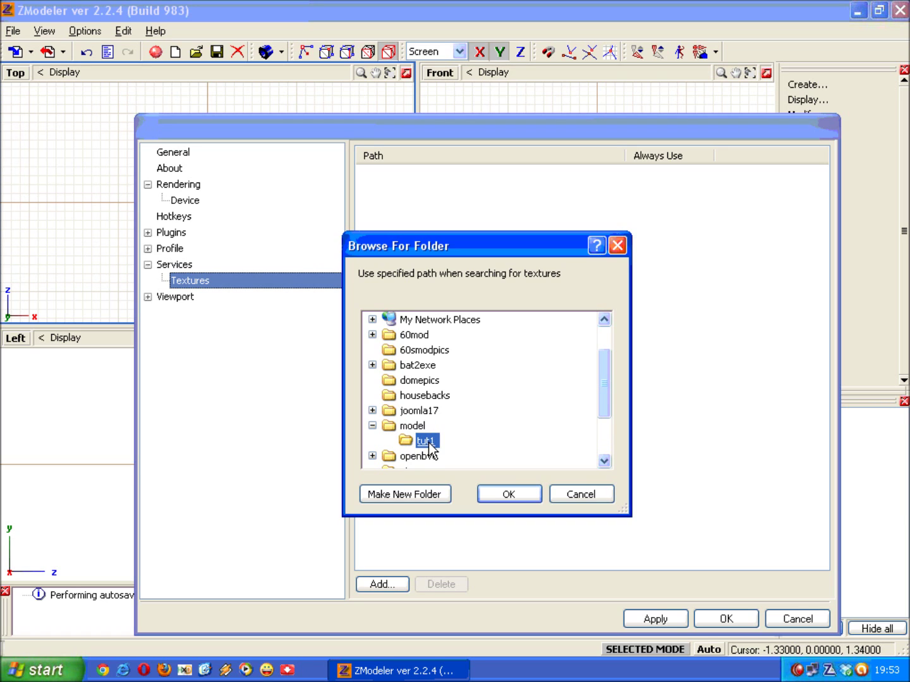
left_click(505, 494)
Keep the tut1 path on Always Use, then apply and close the settings.
left_click(417, 168)
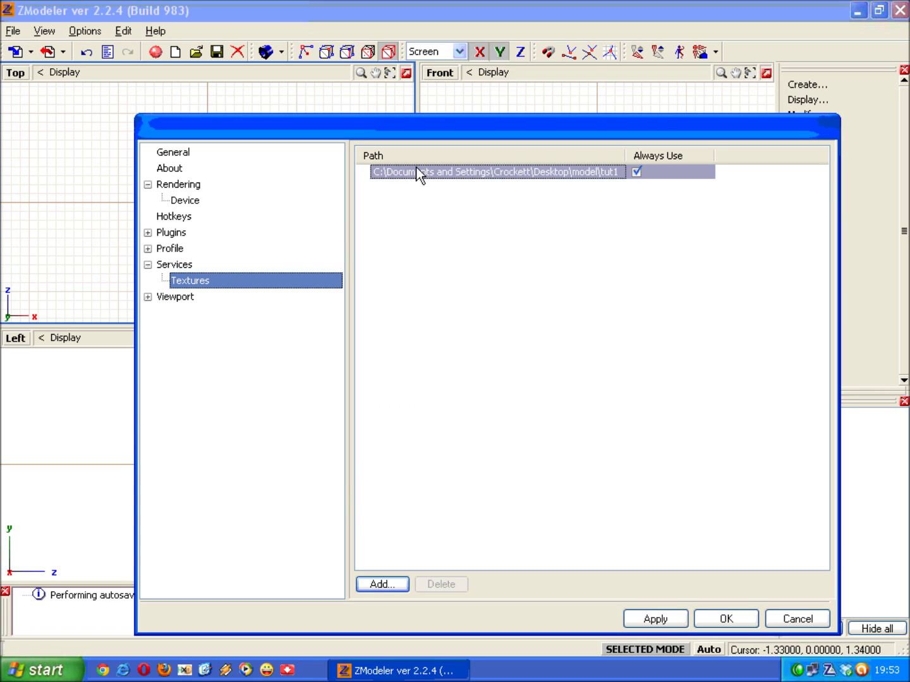
left_click(521, 207)
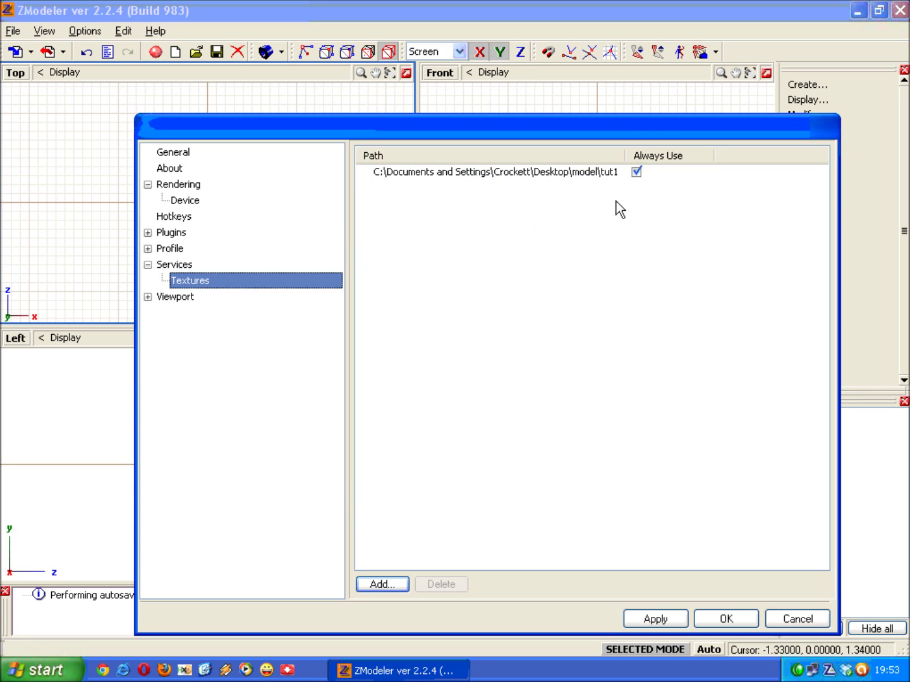
left_click(647, 172)
left_click(618, 231)
left_click(647, 616)
left_click(727, 617)
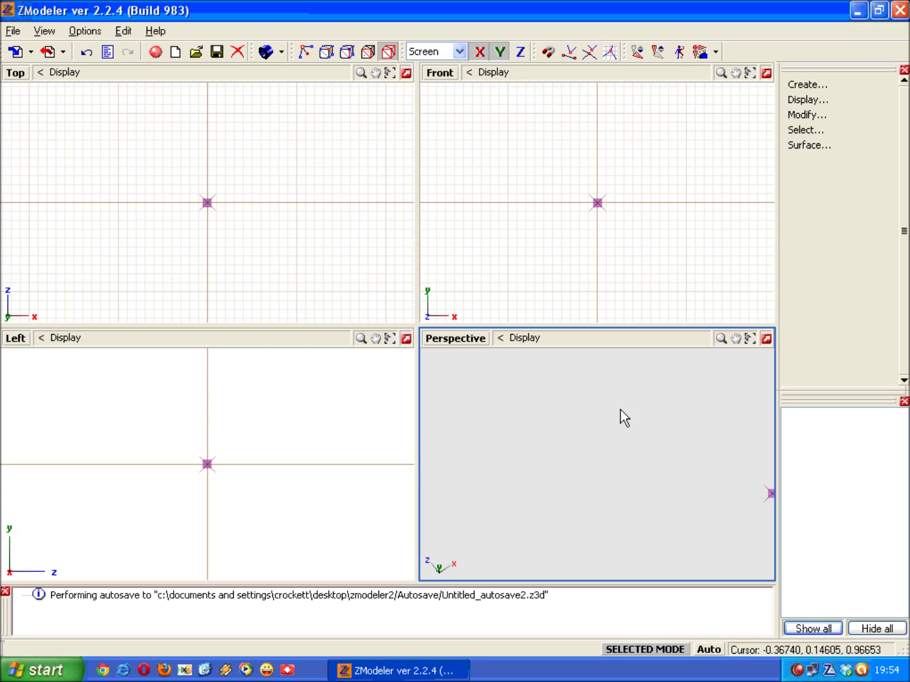
left_click(833, 84)
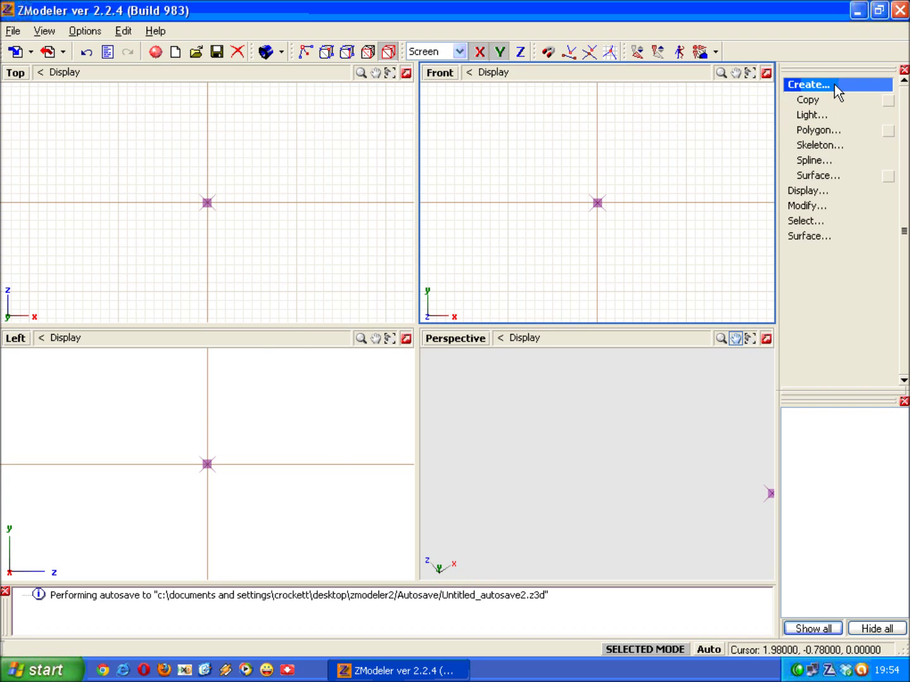
left_click(833, 84)
left_click(825, 99)
left_click(825, 99)
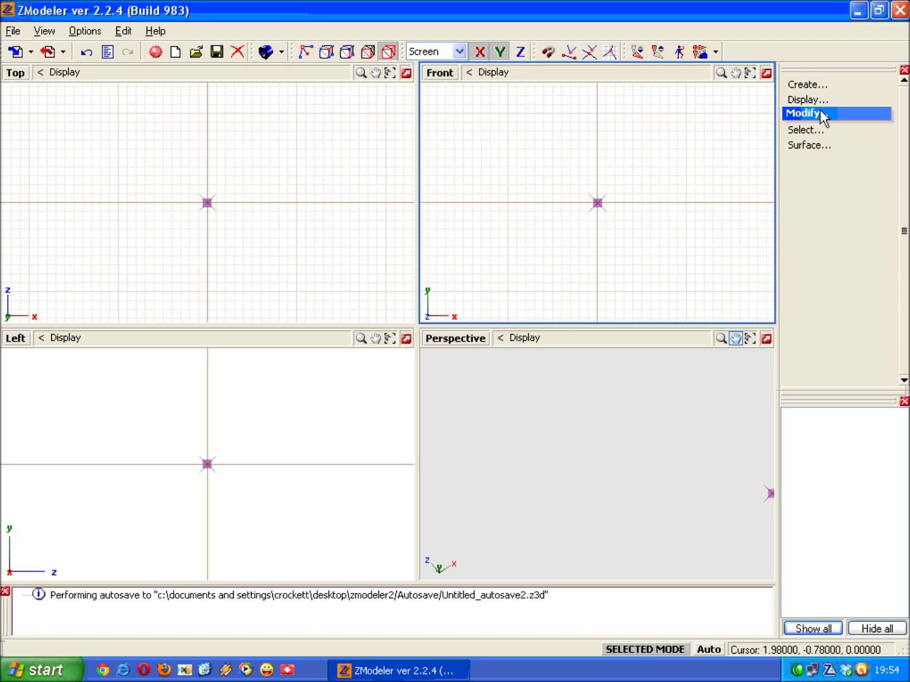
left_click(819, 116)
left_click(819, 115)
left_click(816, 128)
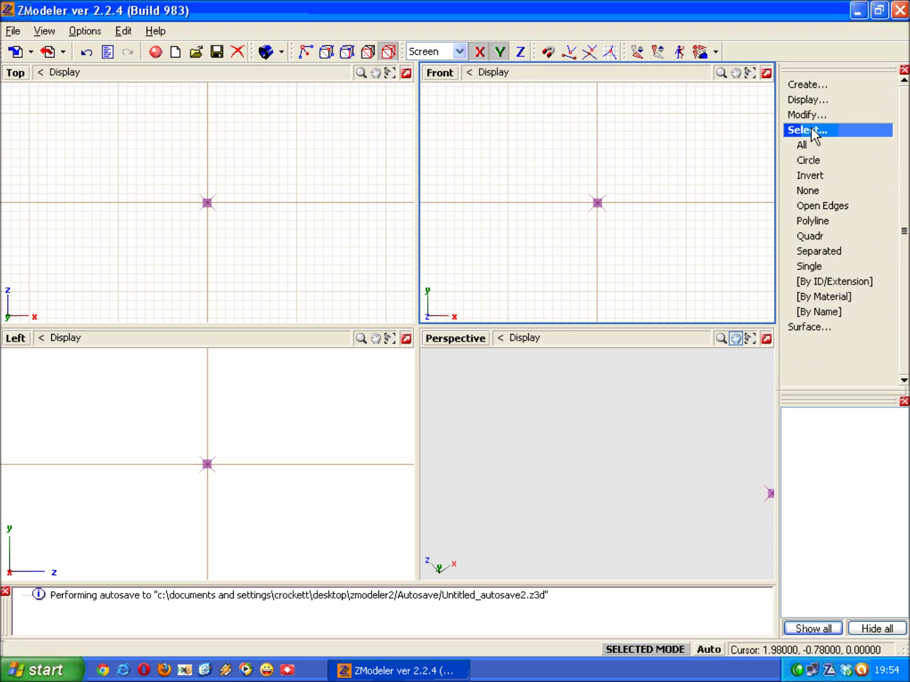
left_click(812, 130)
left_click(809, 145)
left_click(811, 146)
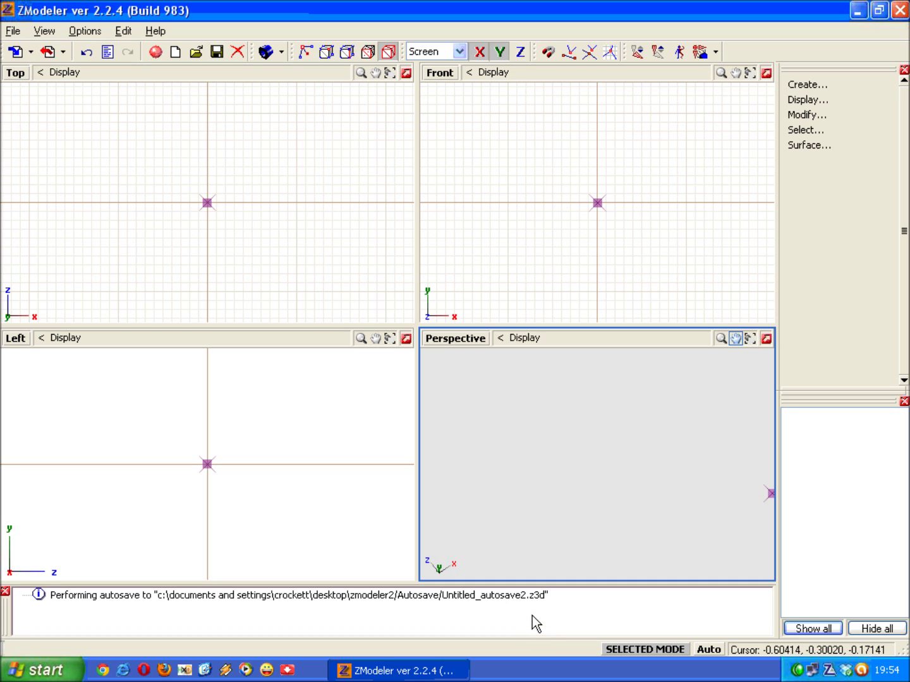
left_click(743, 136)
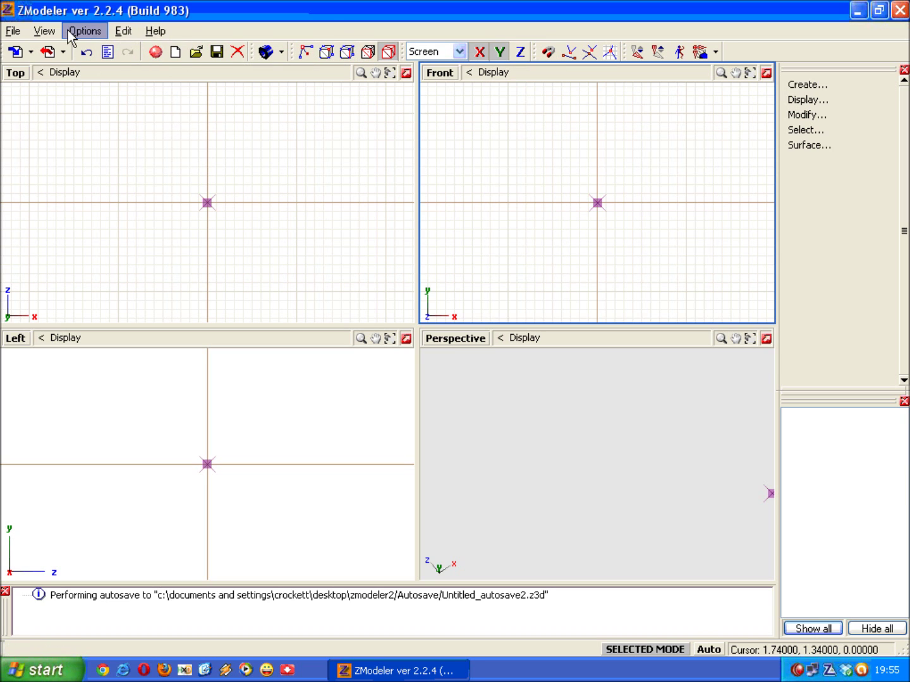
left_click(14, 31)
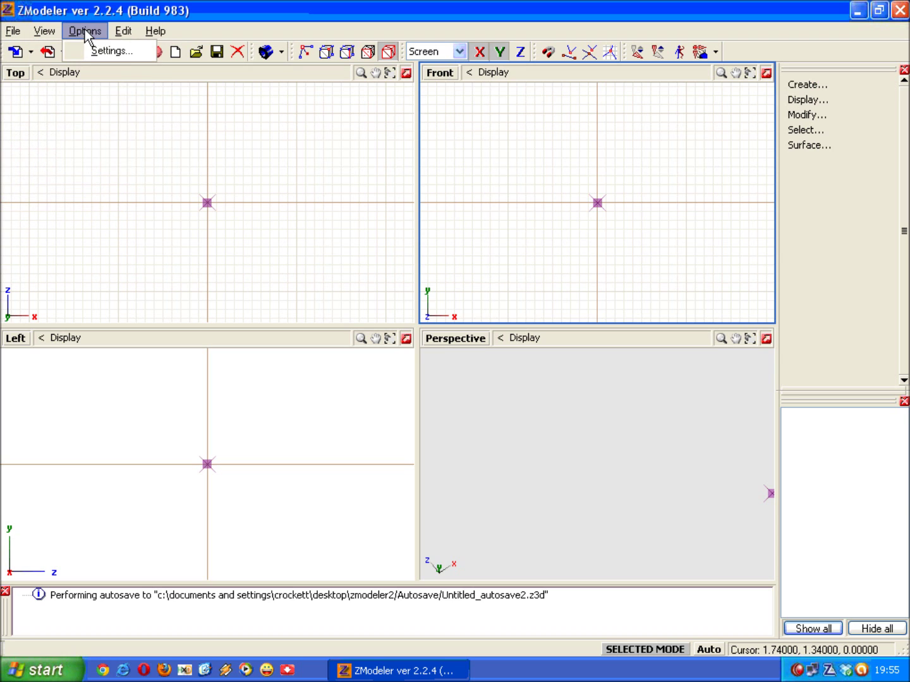
mouse_move(136, 34)
key("Escape")
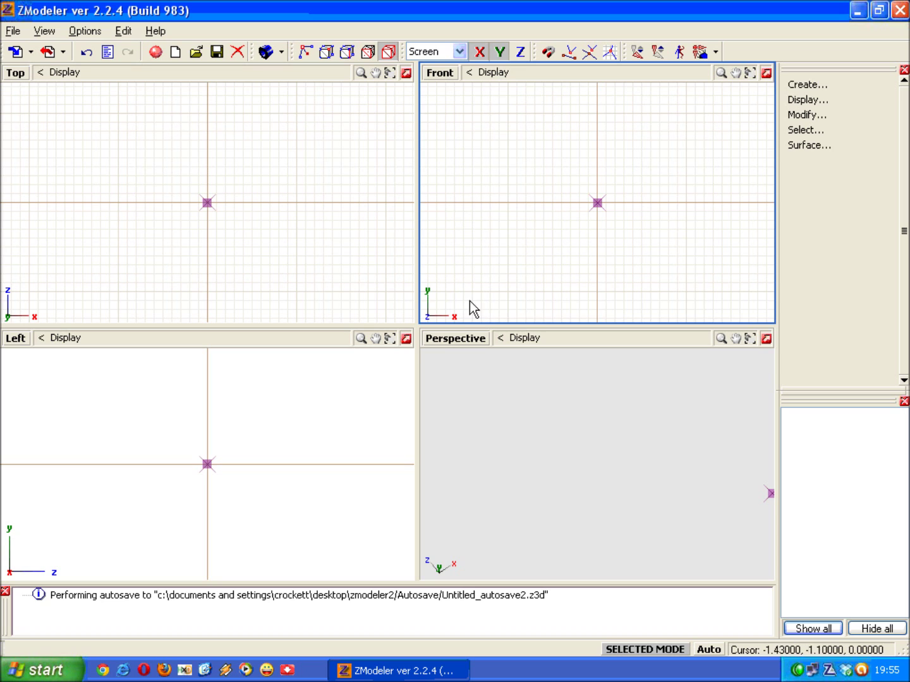
left_click(467, 379)
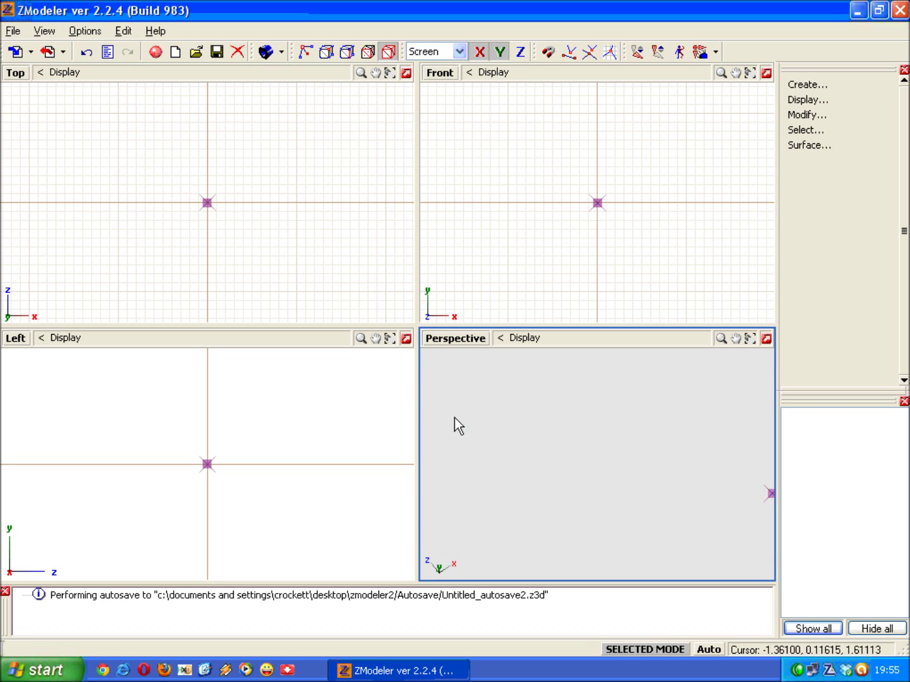
left_click(407, 416)
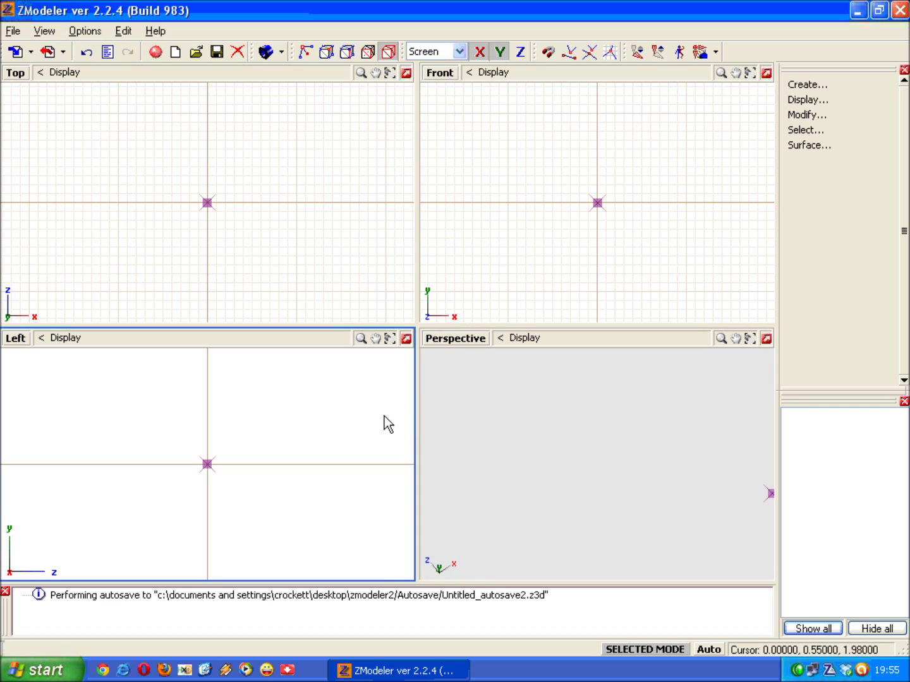